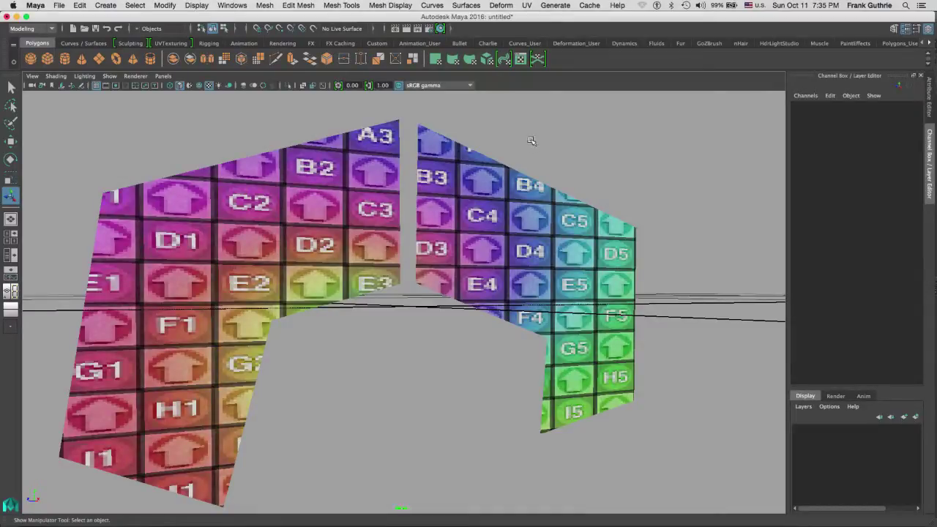
Add the Hypershade command to the Polygons shelf as a shortcut and view the new shelf icon's options.
left_click_drag(532, 140, 533, 145, "alt")
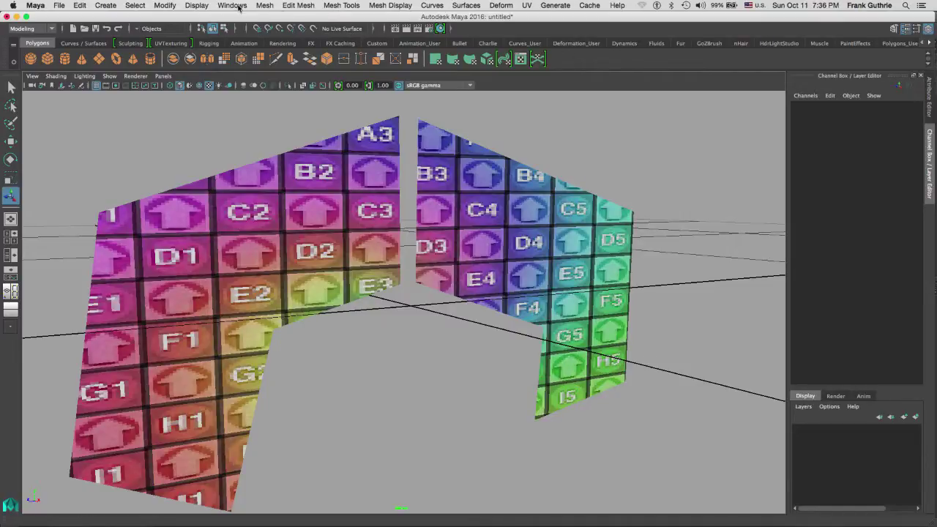
left_click(238, 7)
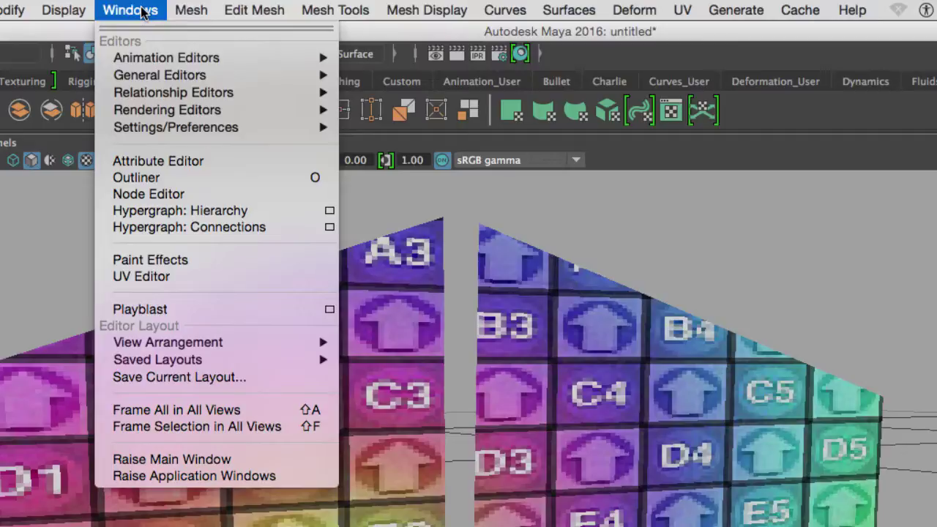
mouse_move(165, 110)
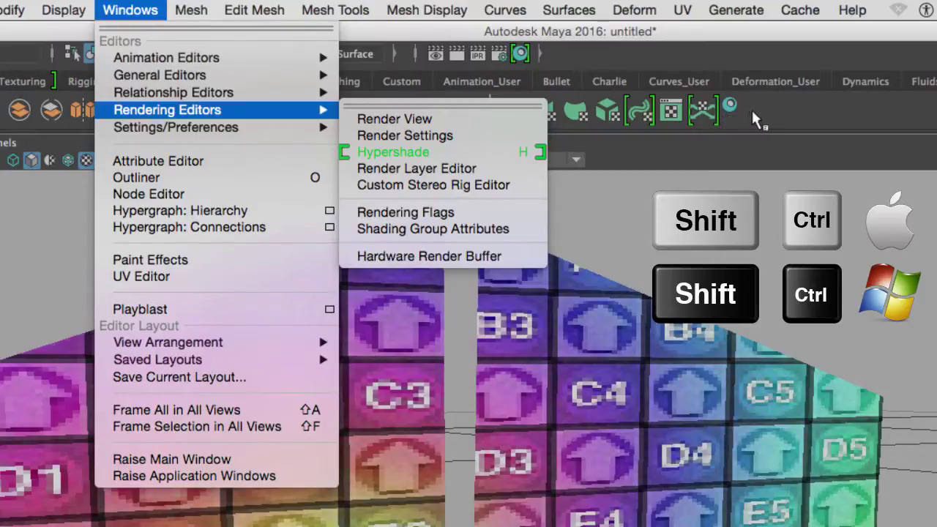
key("Escape")
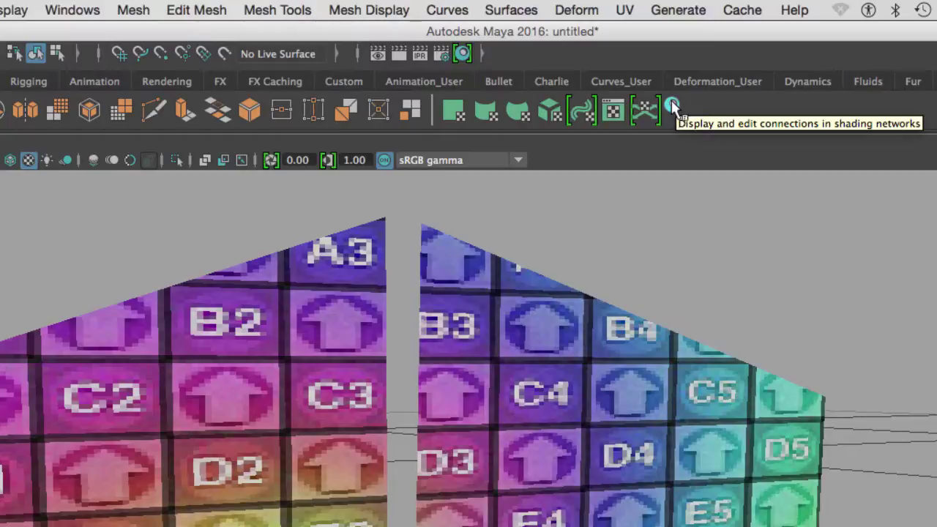
right_click(690, 113)
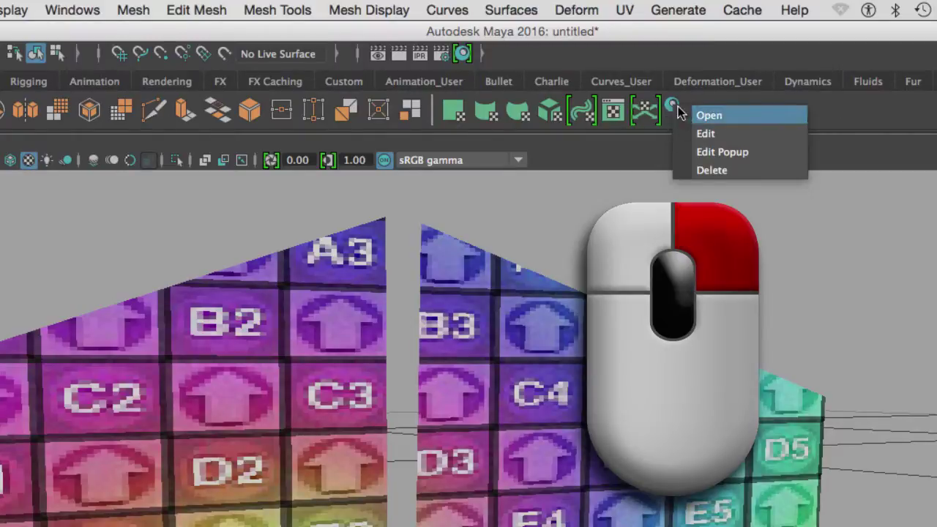
left_click(833, 109)
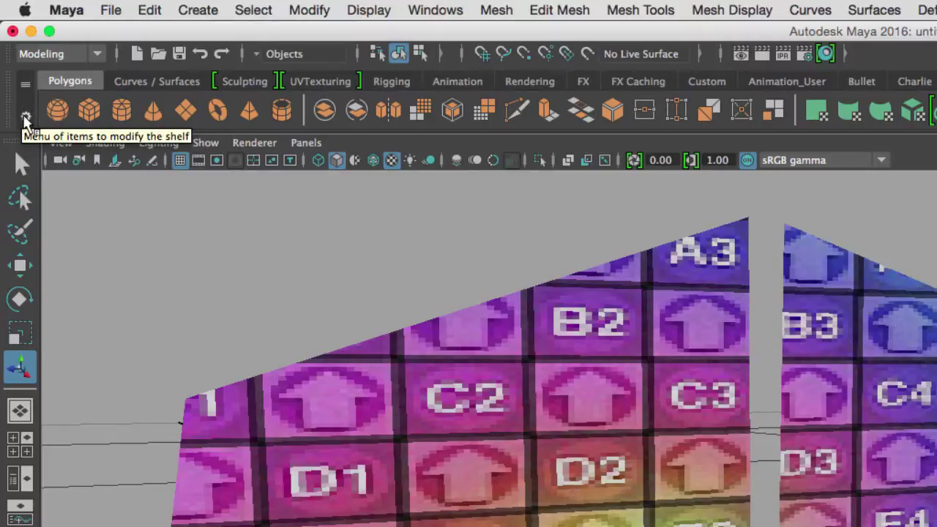
Hide the shelf tabs and show them again.
left_click(25, 120)
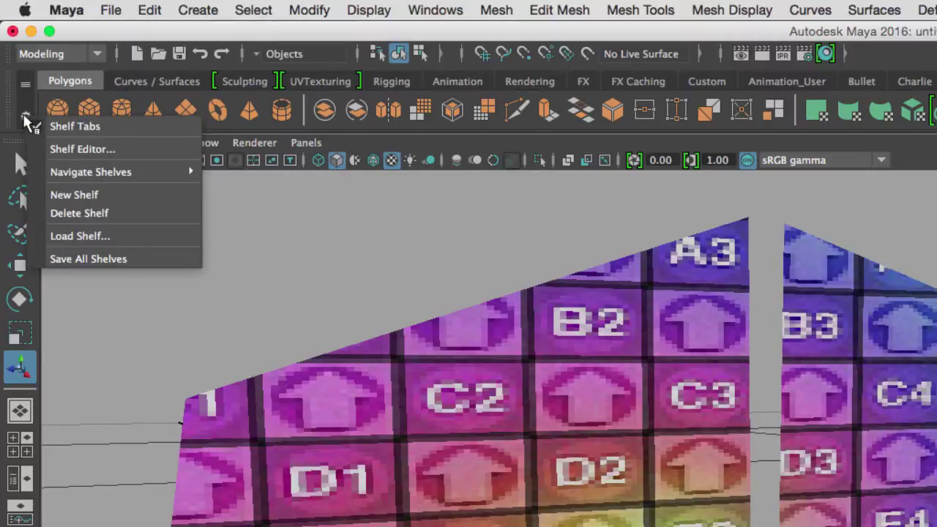
left_click(100, 128)
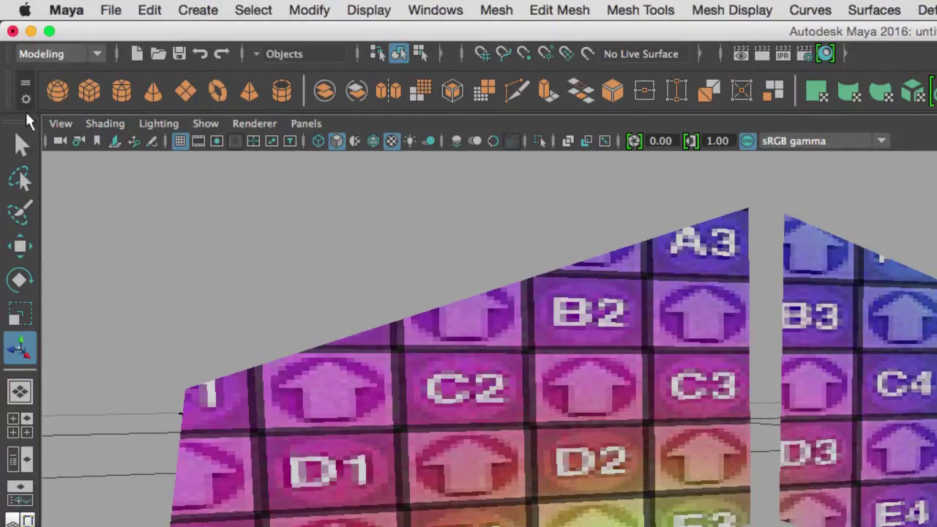
left_click(26, 99)
left_click(74, 112)
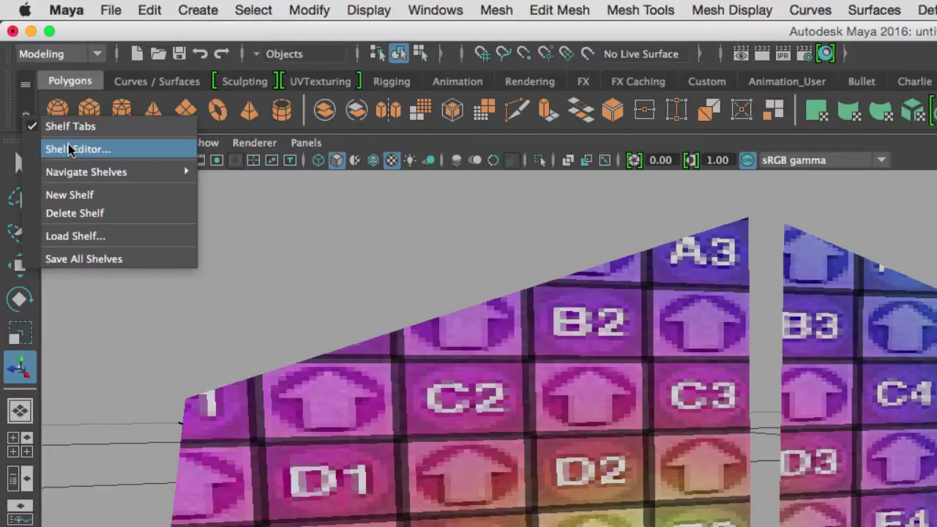
Review the shelf management options and save all shelves.
mouse_move(73, 172)
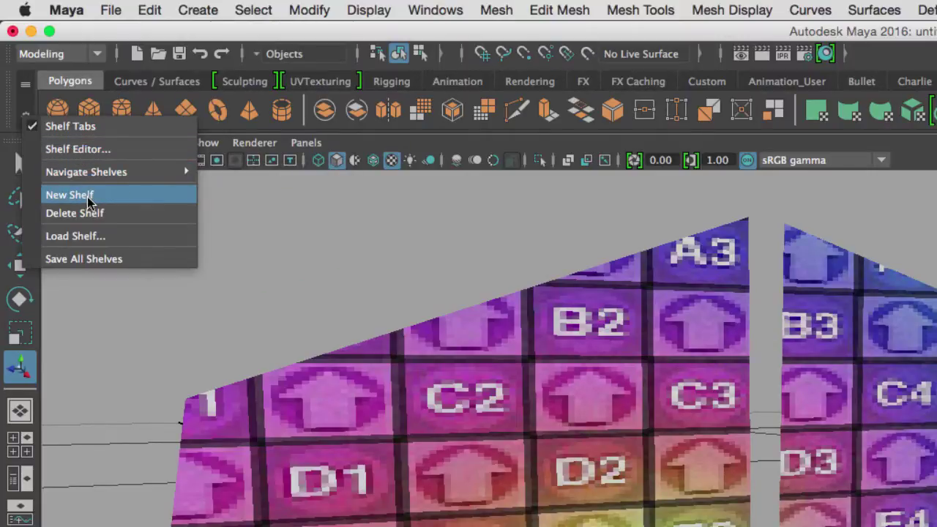
left_click(77, 243)
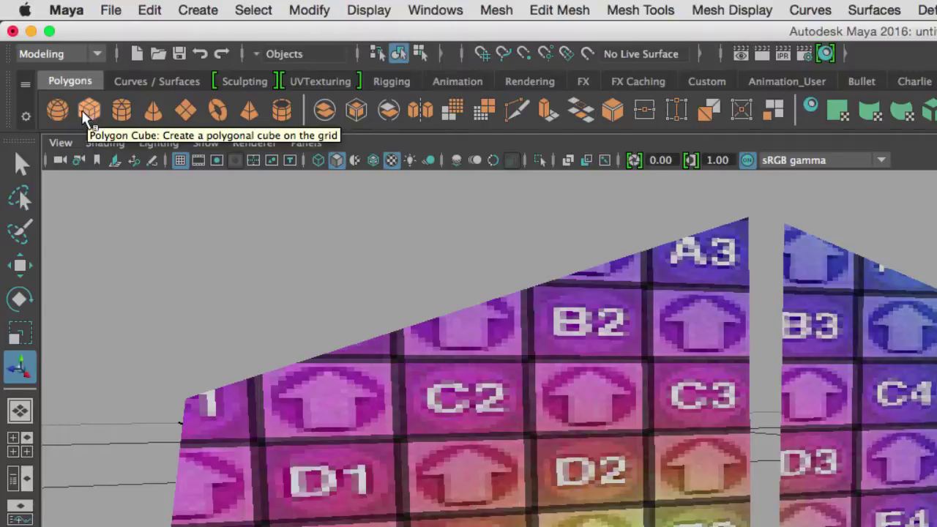
left_click(26, 119)
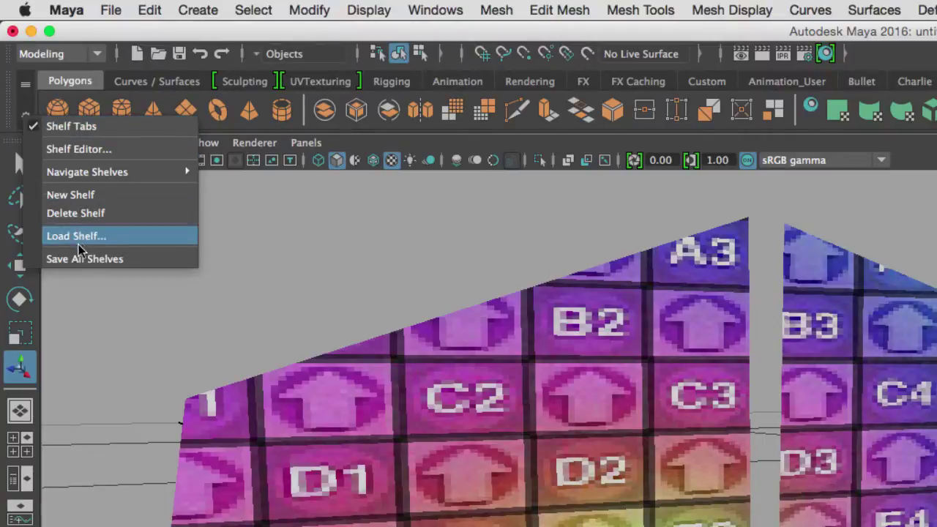
left_click(102, 259)
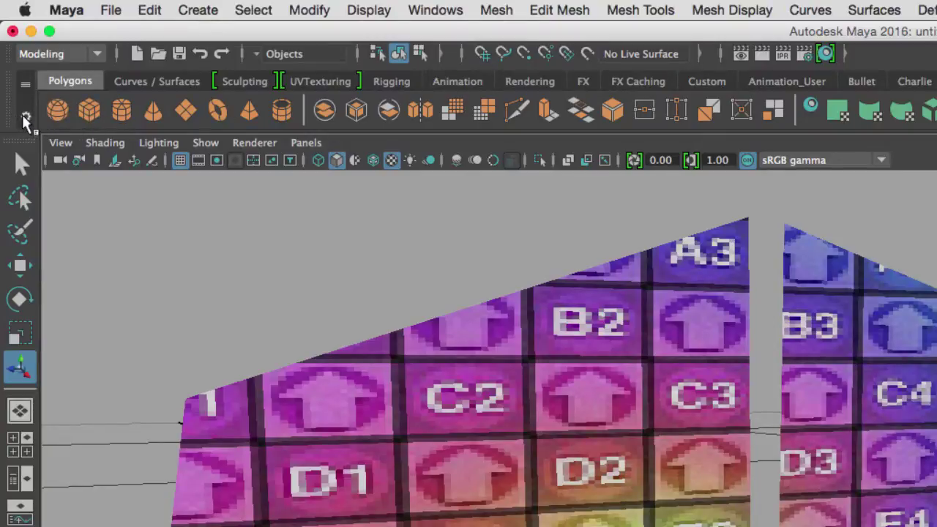
Open the Shelf Editor and select the Hypershade item in the Polygons shelf's contents.
left_click(25, 118)
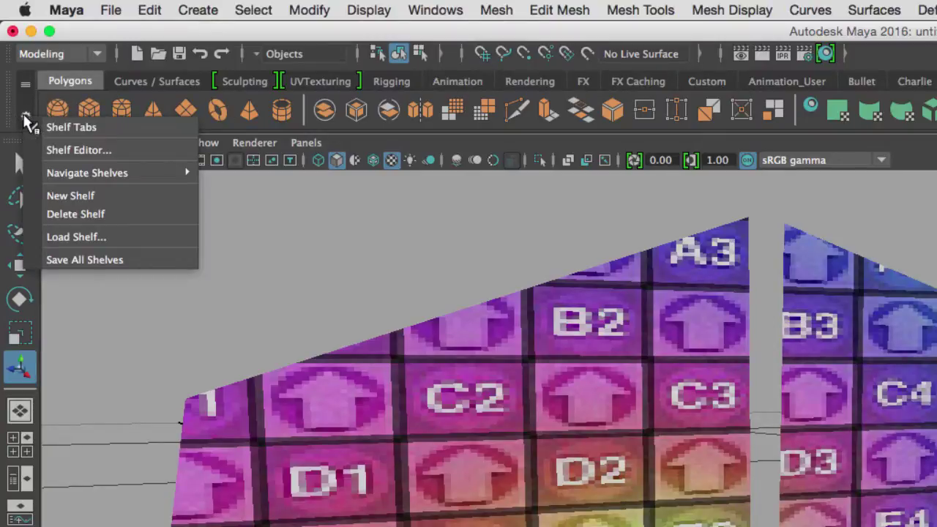
left_click(74, 150)
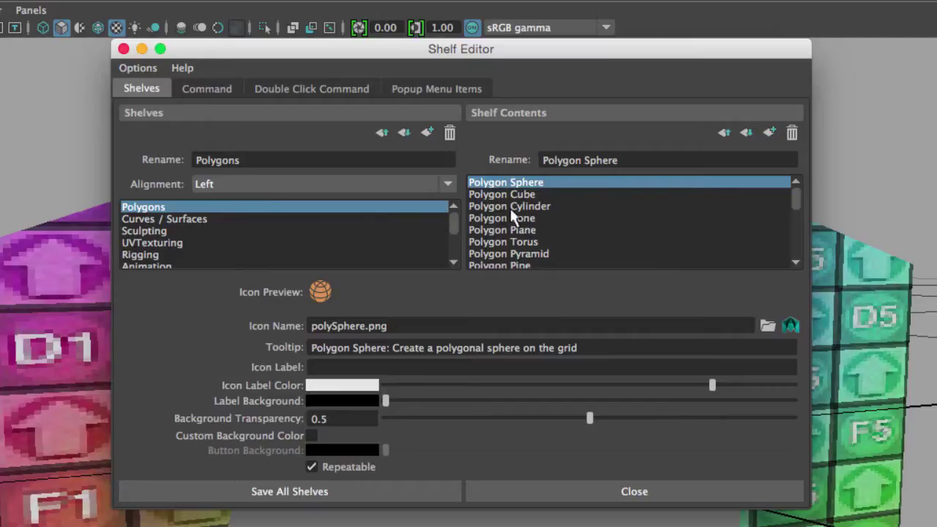
left_click(165, 203)
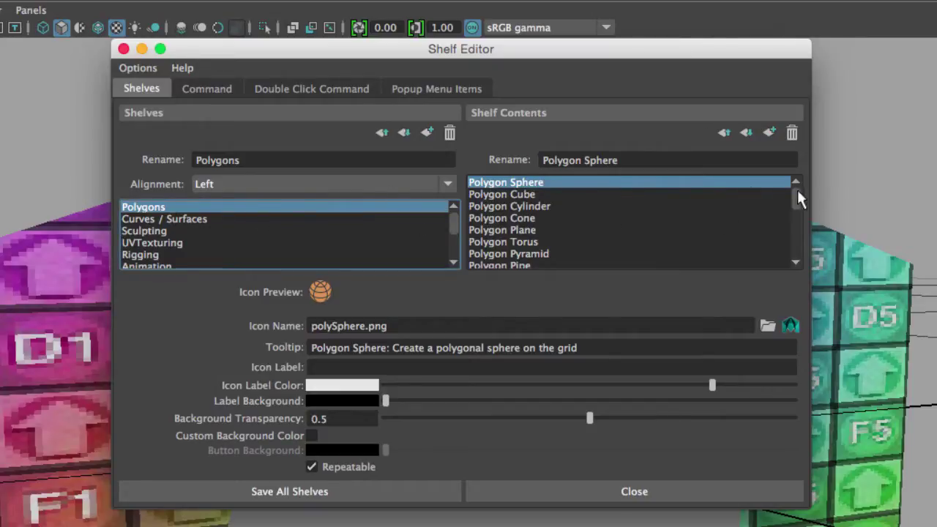
left_click_drag(795, 190, 796, 224)
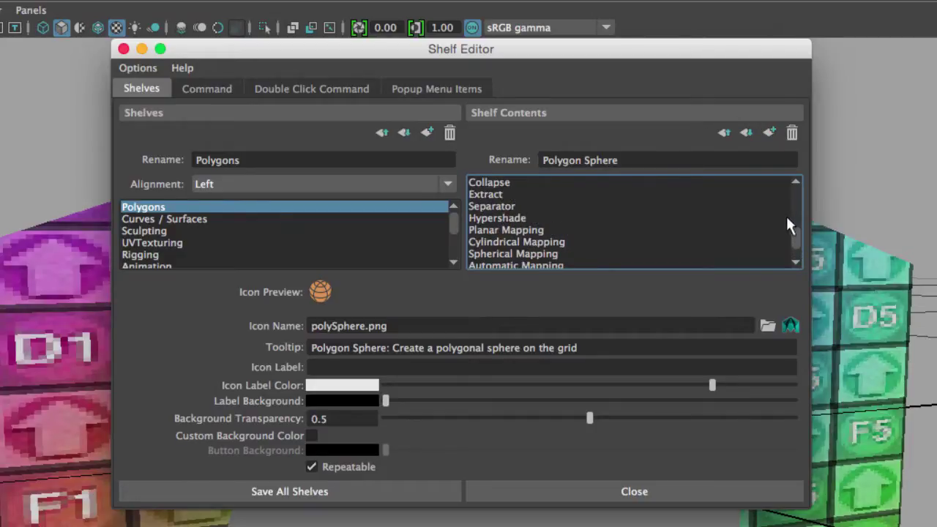
left_click(527, 218)
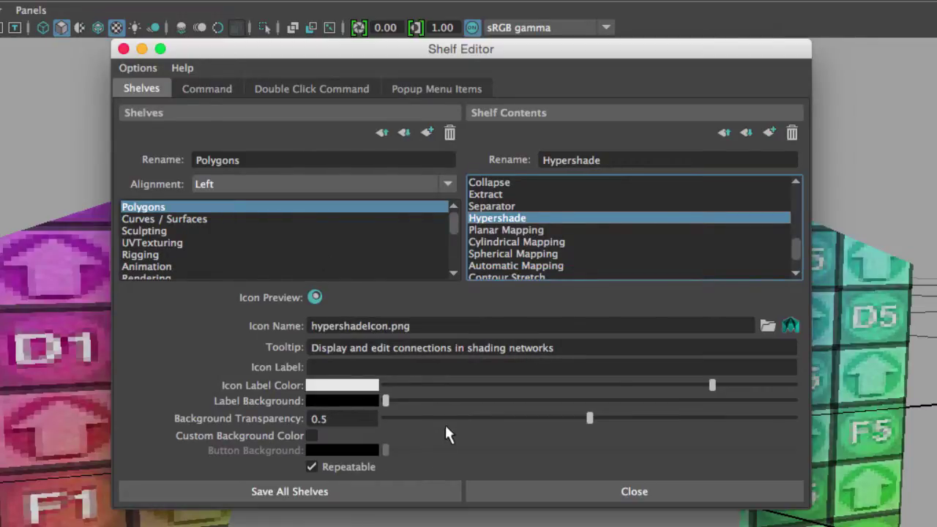
Put "Hypershade: " in front of the Hypershade item's tooltip text and save all shelves.
left_click(312, 347)
type("Hypers")
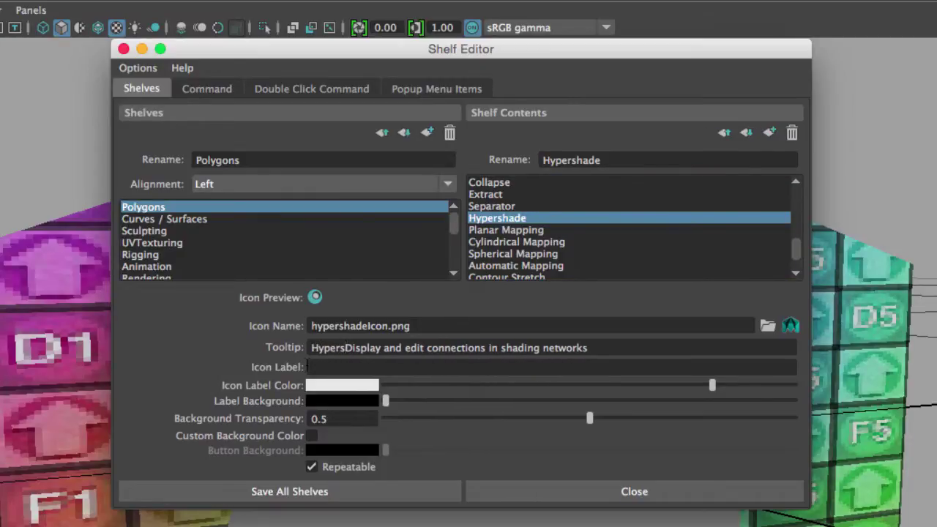
type("shade:")
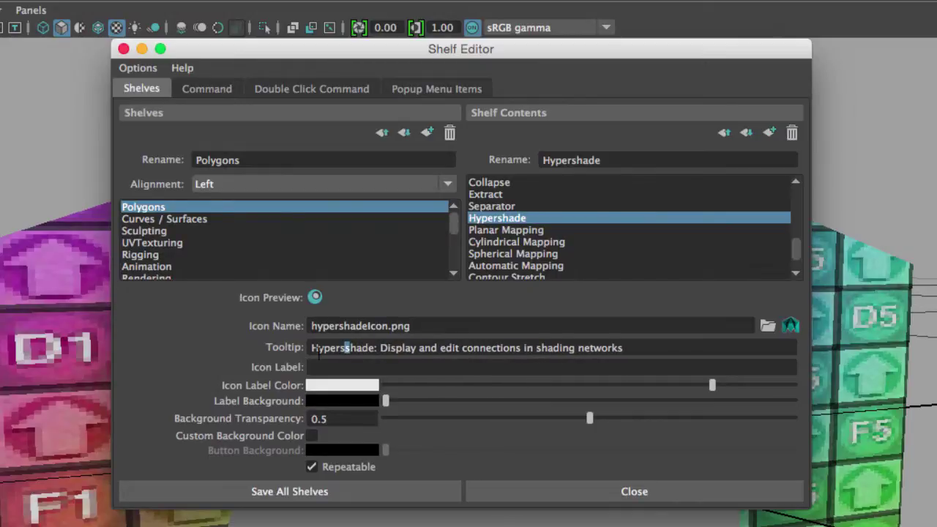
key("BackSpace")
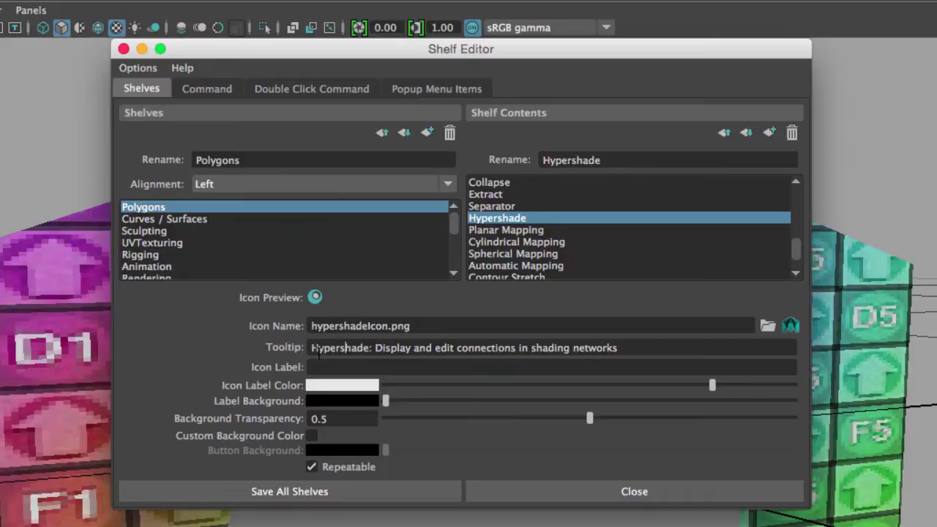
left_click(386, 488)
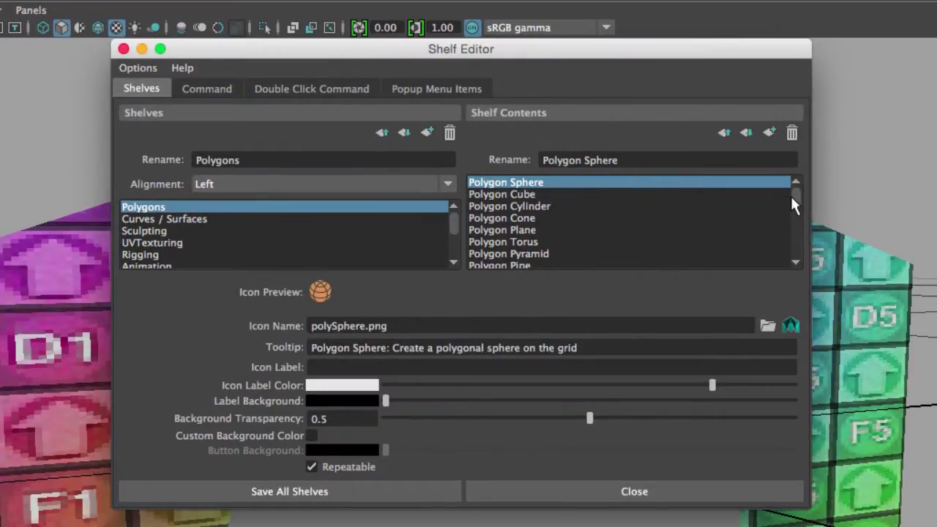
Give the Polygons shelf's Hypershade item the icon label "Hps" and save all shelves.
mouse_move(791, 197)
left_mouse_down()
mouse_move(795, 226)
mouse_move(794, 196)
left_mouse_up()
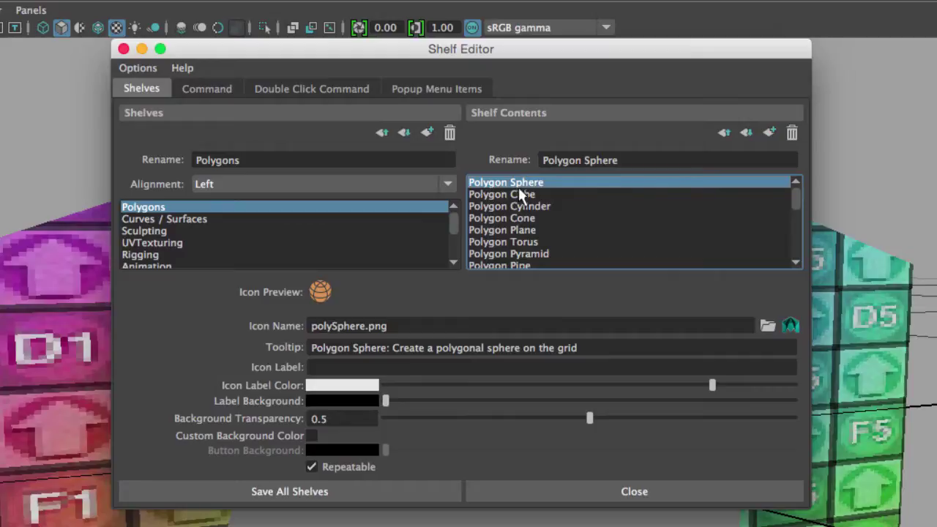
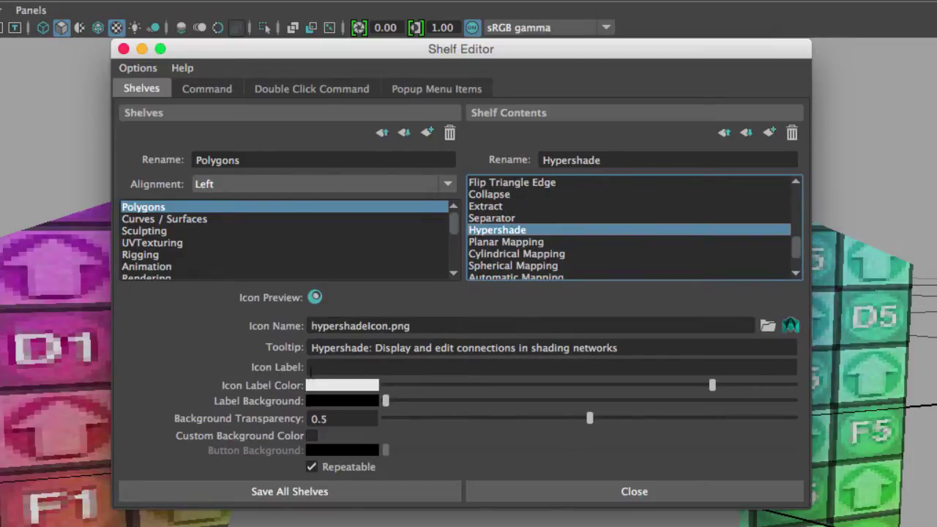
left_click(352, 369)
type("H")
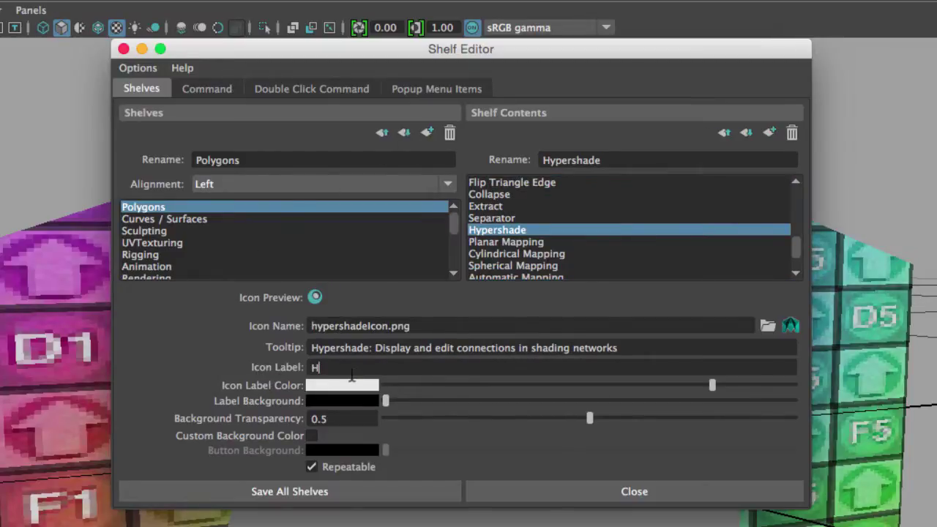
type("ps")
left_click(351, 492)
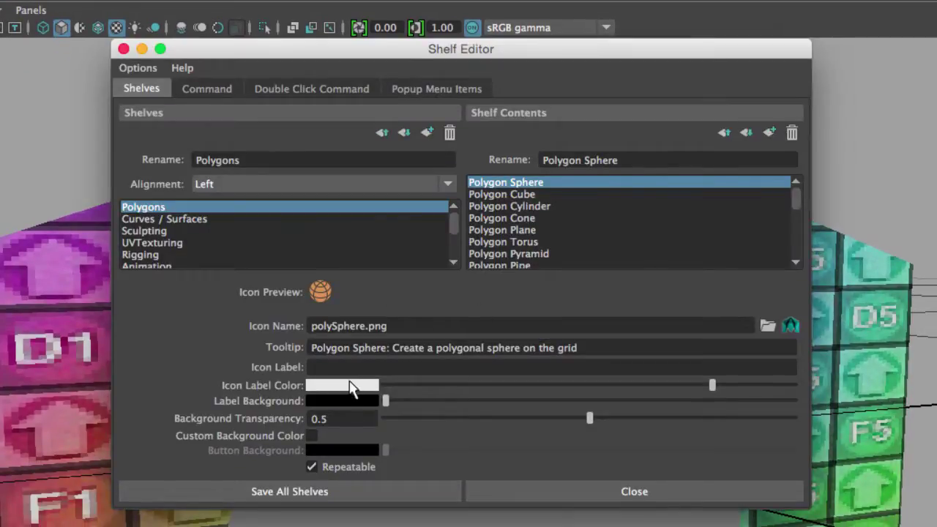
Clear the icon label of the Hypershade item in the Polygons shelf and save all shelves.
left_click_drag(792, 202, 748, 224)
left_click(537, 206)
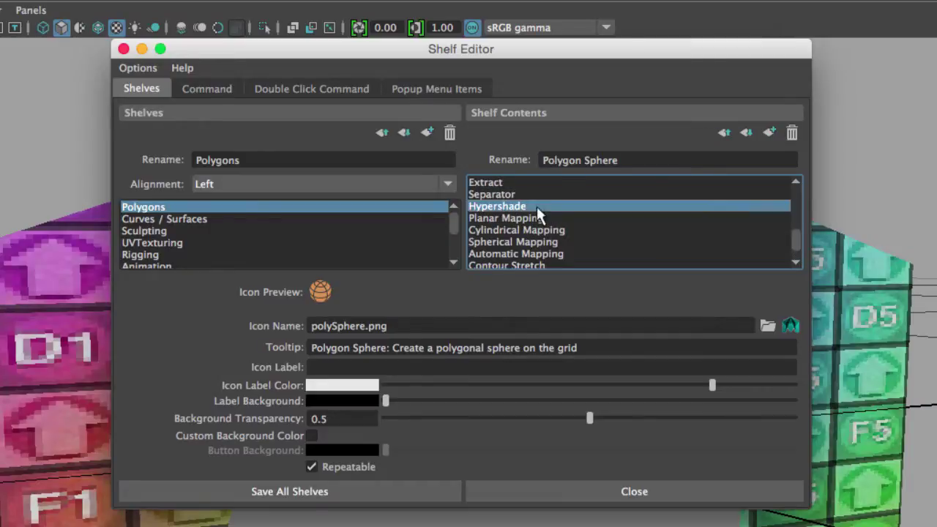
double_click(320, 367)
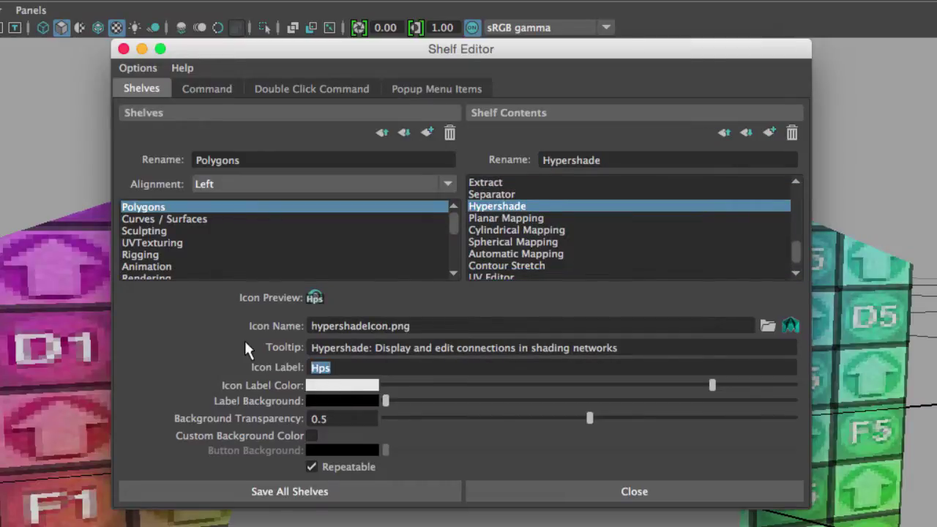
key("BackSpace")
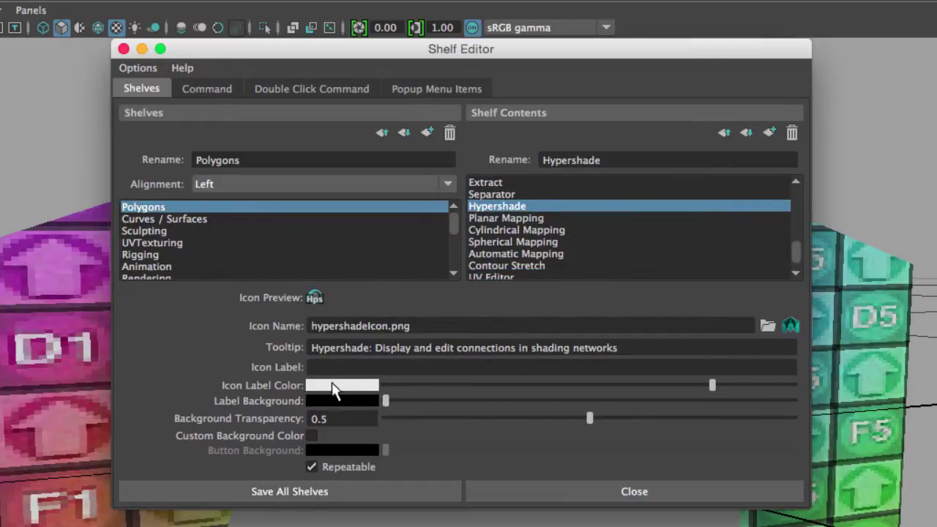
left_click(353, 325)
left_click(351, 327)
left_click(282, 492)
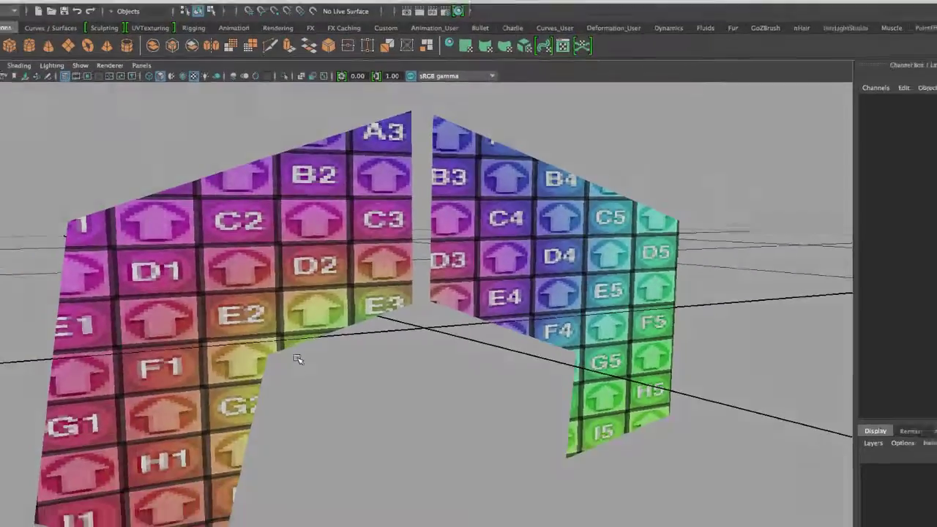